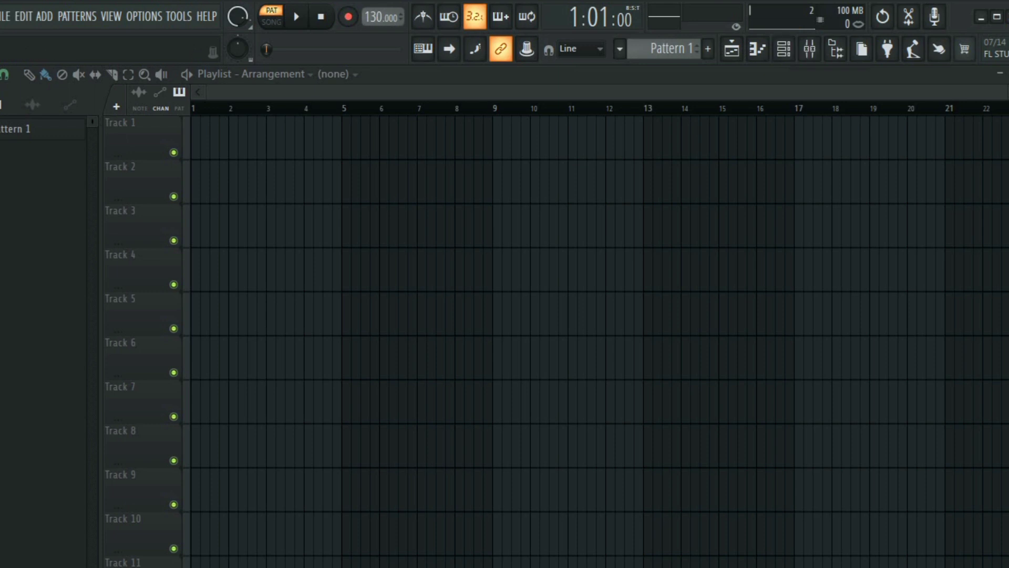
{"action": "key", "text": "F6"}
{"action": "left_click", "coordinate": [906, 106]}
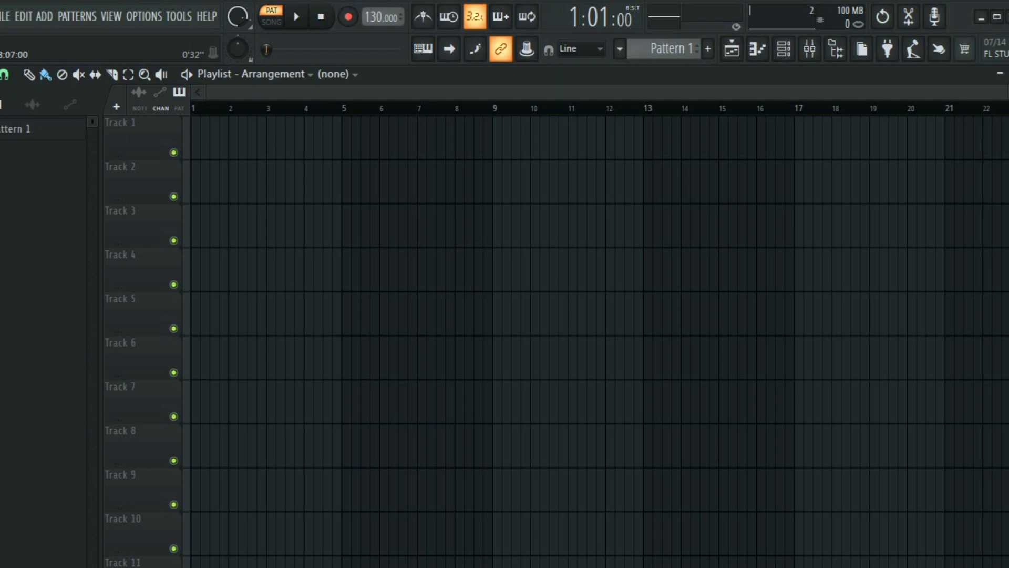
In the audio settings, set the device to FL Studio ASIO and its buffer length to 256 samples.
{"action": "left_click", "coordinate": [144, 16]}
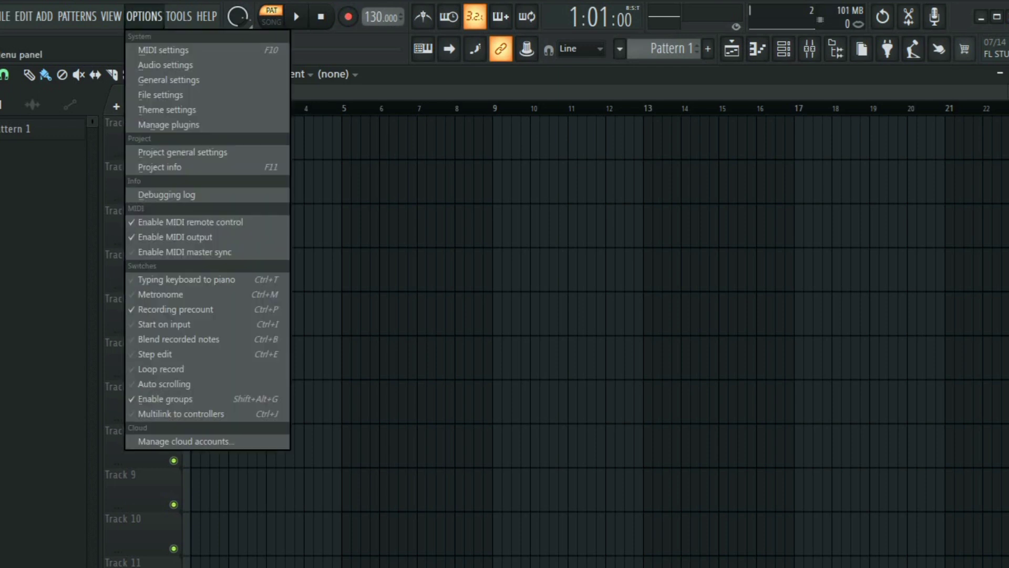
{"action": "left_click", "coordinate": [165, 65]}
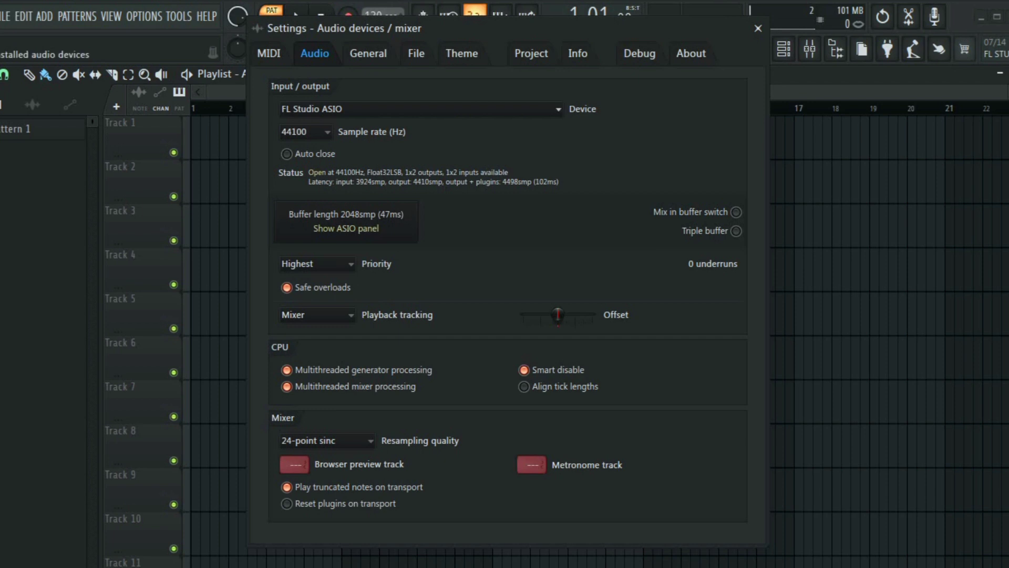
{"action": "left_click", "coordinate": [420, 109]}
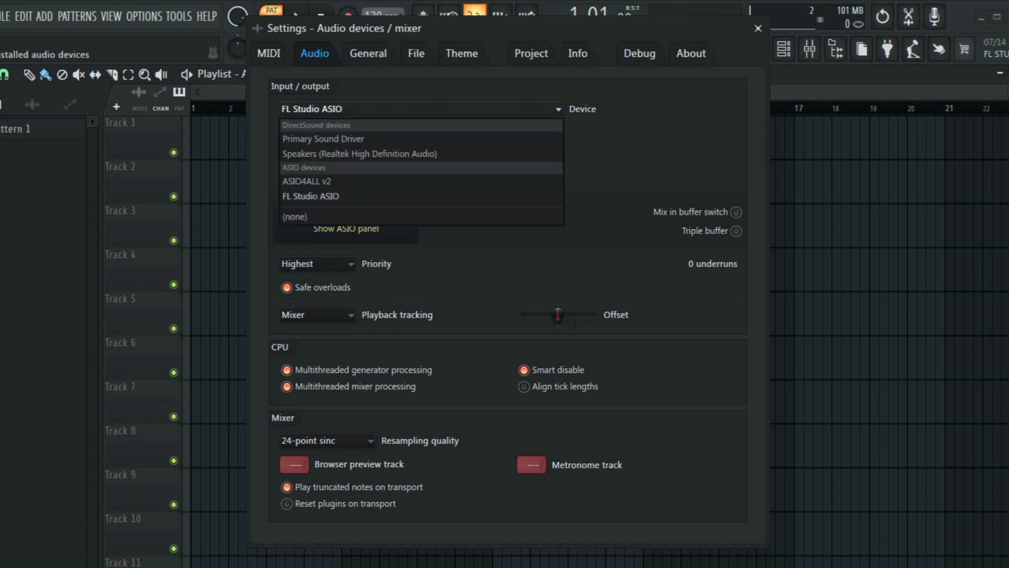
{"action": "key", "text": "Escape"}
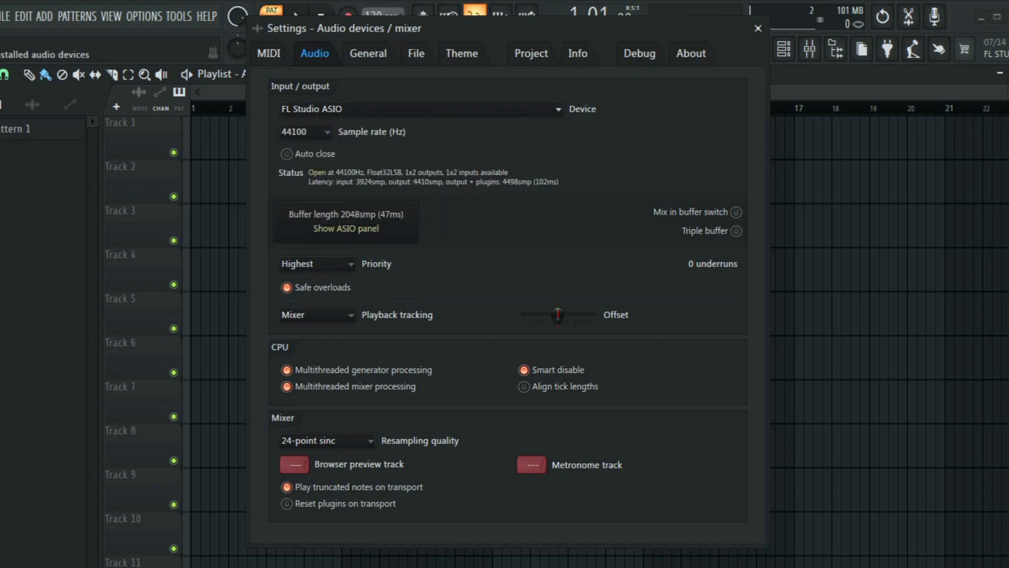
{"action": "left_click", "coordinate": [421, 109]}
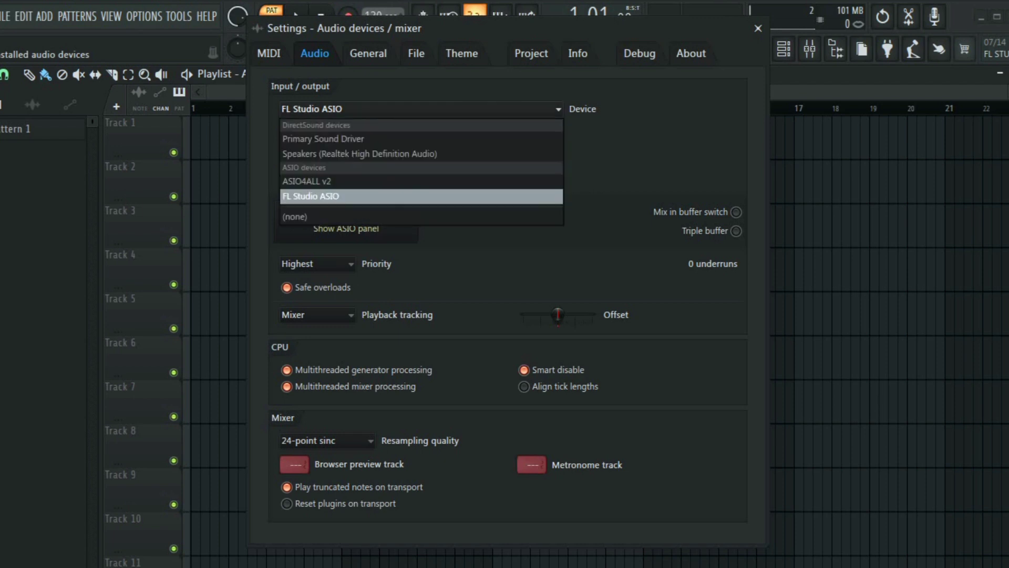
{"action": "left_click", "coordinate": [310, 196]}
{"action": "left_click", "coordinate": [345, 228]}
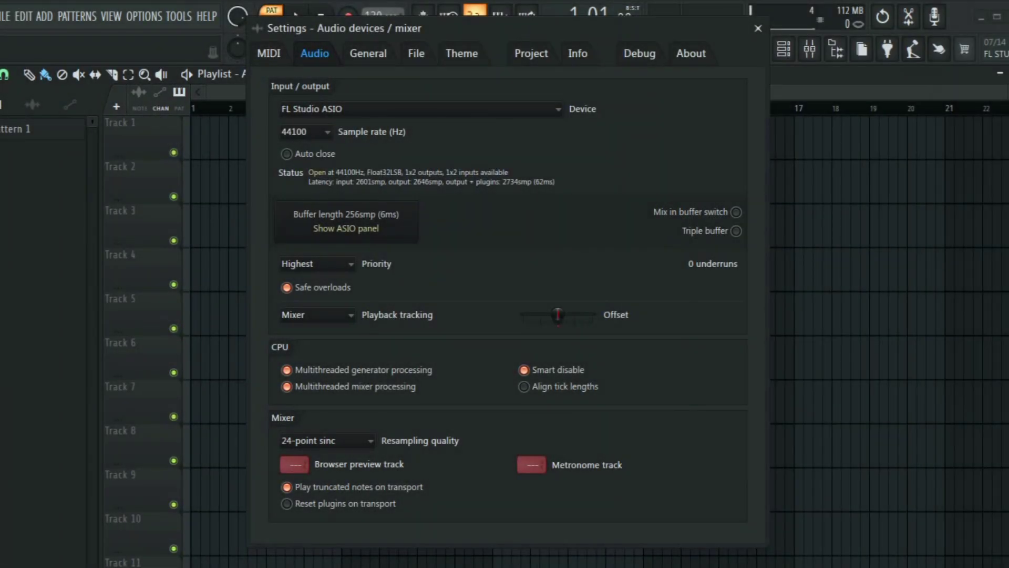
Try routing the metronome to mixer track 1 in the audio settings.
{"action": "scroll", "coordinate": [532, 465], "scroll_direction": "up", "scroll_amount": 2}
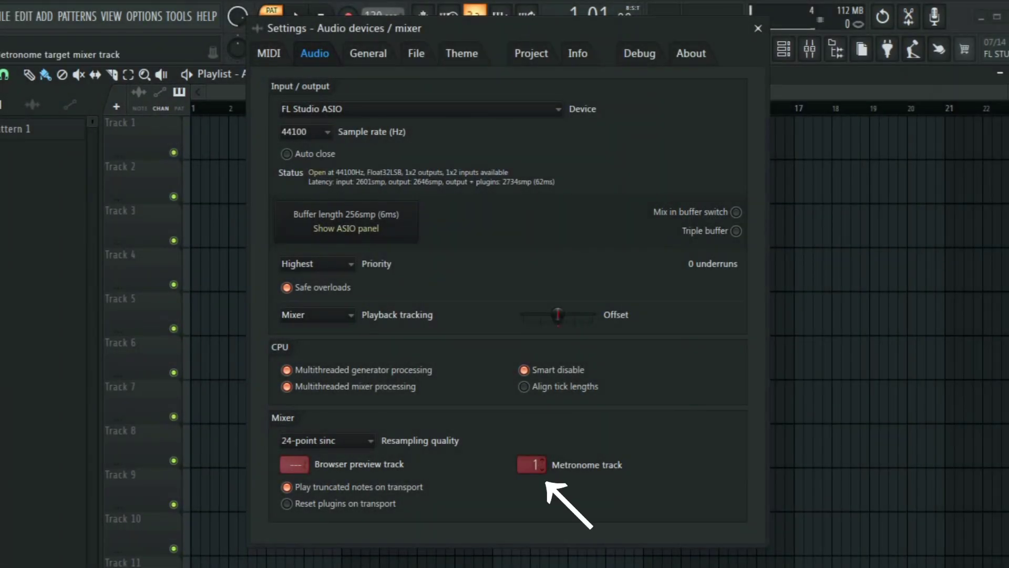
{"action": "scroll", "coordinate": [532, 465], "scroll_direction": "up", "scroll_amount": 1}
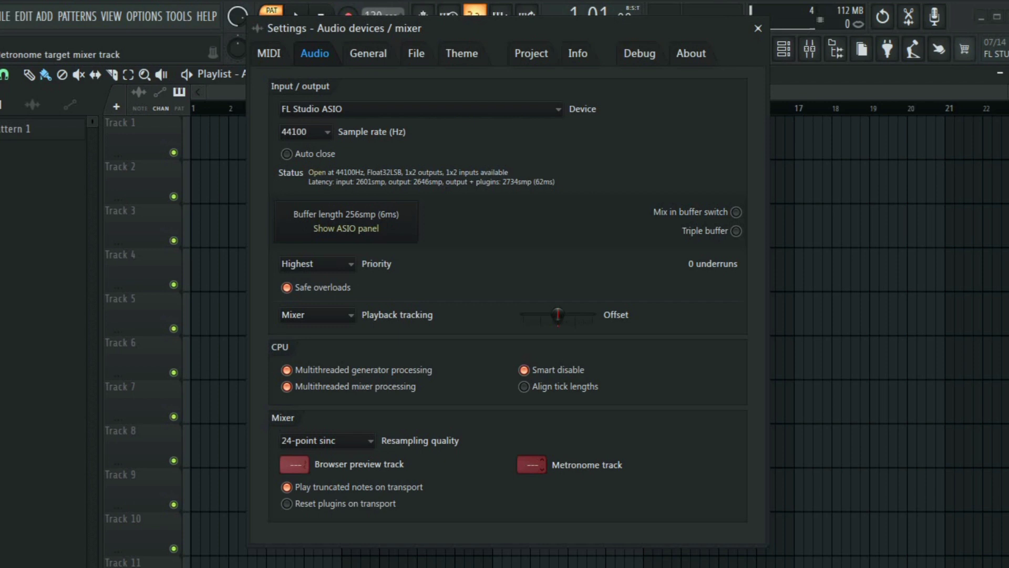
{"action": "scroll", "coordinate": [532, 465], "scroll_direction": "up", "scroll_amount": 1}
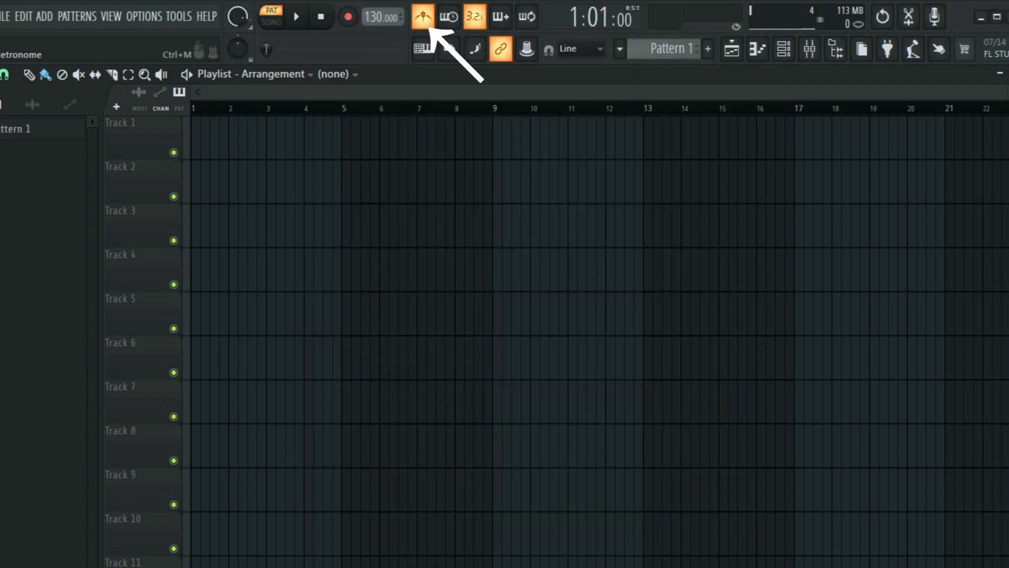
Turn off the metronome and the countdown before recording.
{"action": "key", "text": "ctrl+m"}
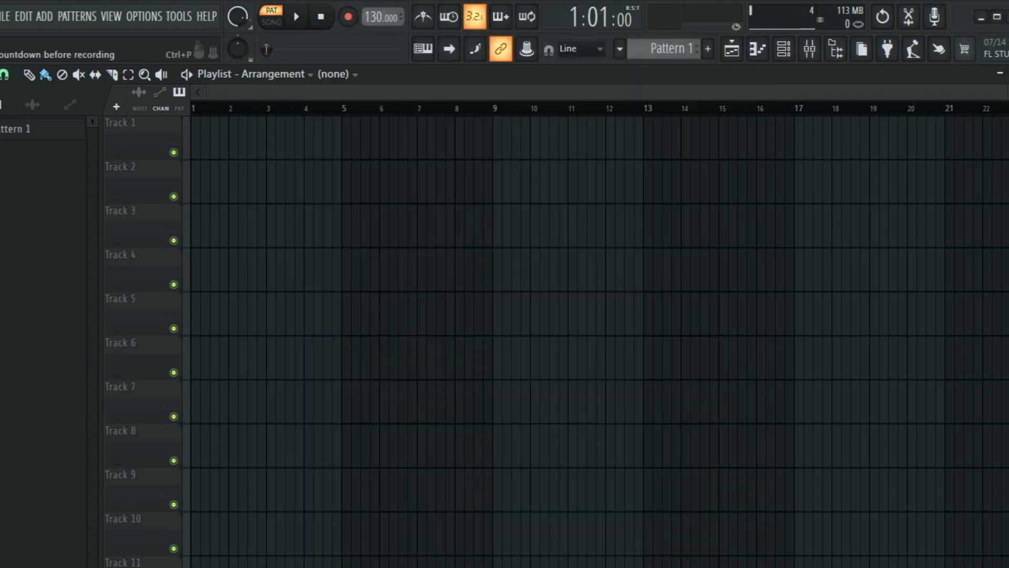
{"action": "key", "text": "ctrl+p"}
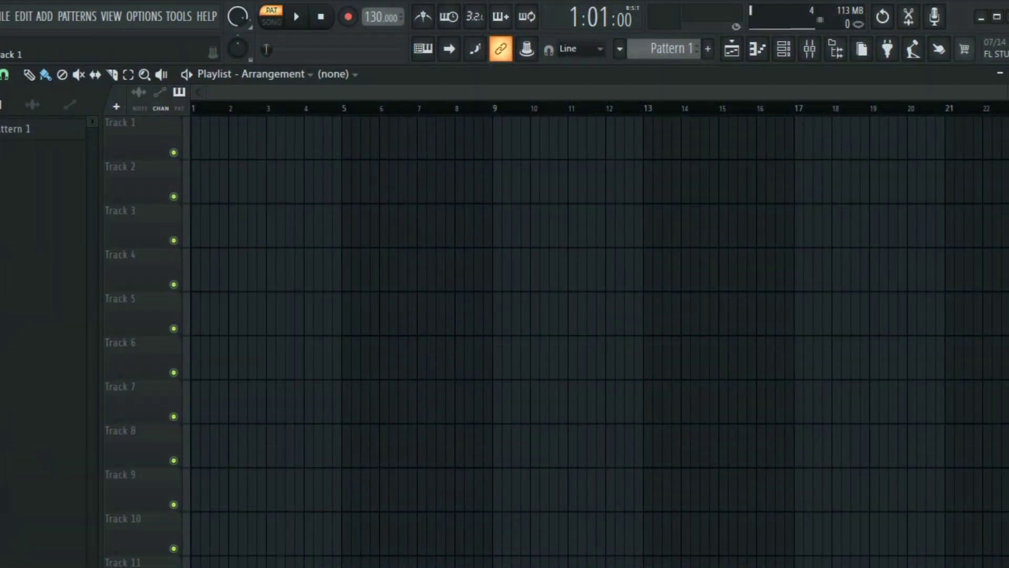
Set playlist Track 1's mode to an audio track linked to mixer track Insert 2.
{"action": "right_click", "coordinate": [148, 119]}
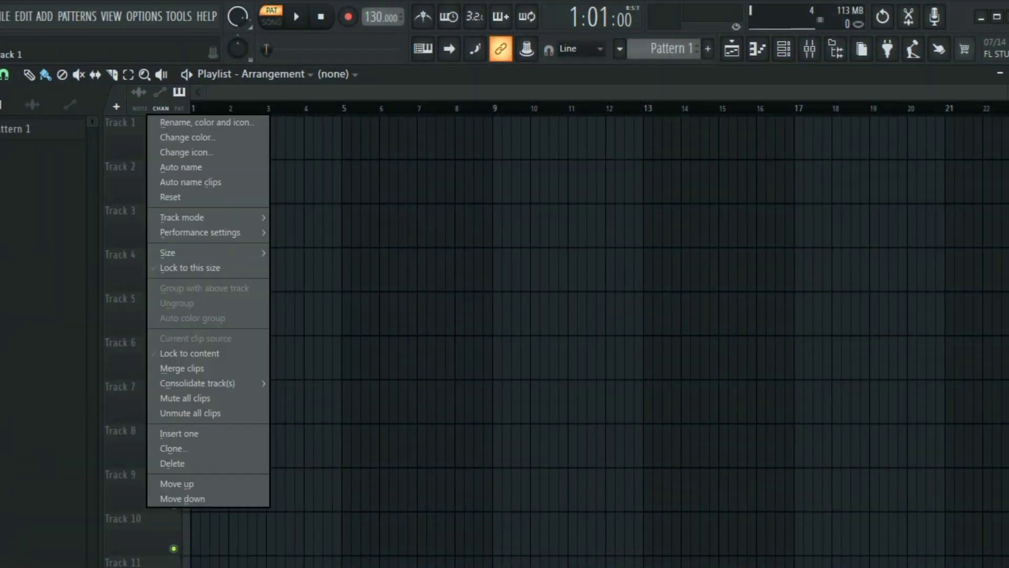
{"action": "mouse_move", "coordinate": [200, 217]}
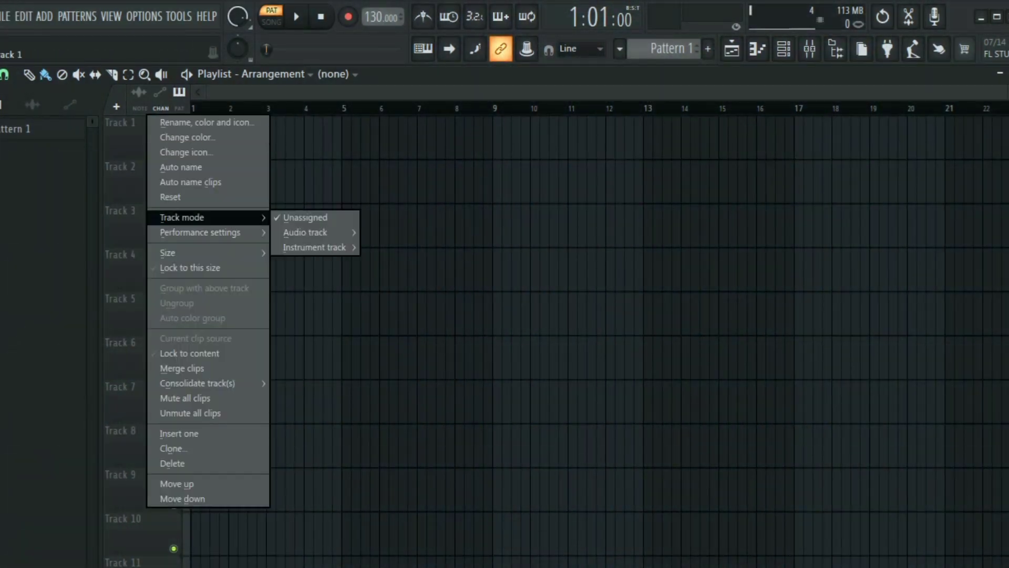
{"action": "mouse_move", "coordinate": [314, 233]}
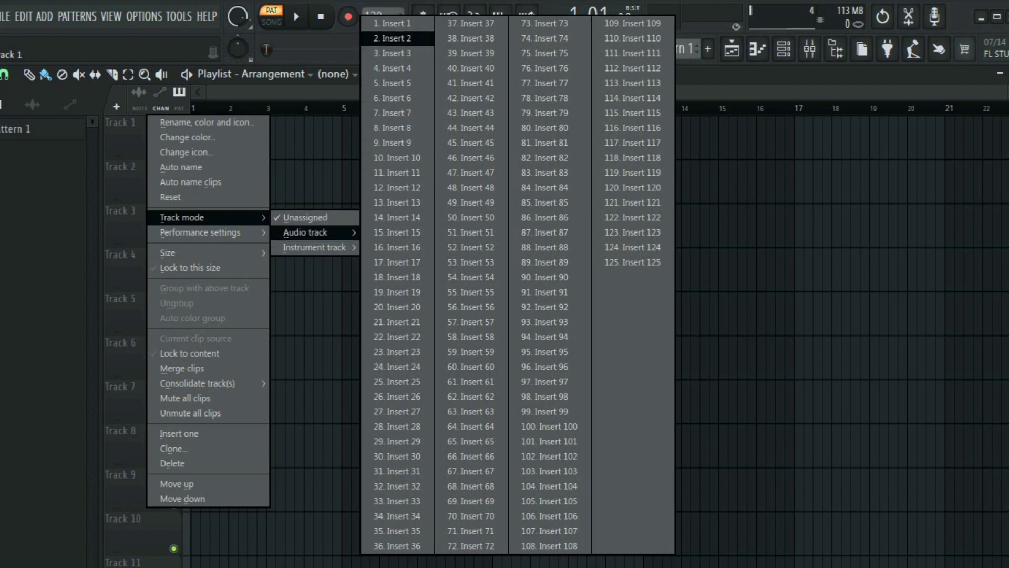
{"action": "left_click", "coordinate": [393, 38]}
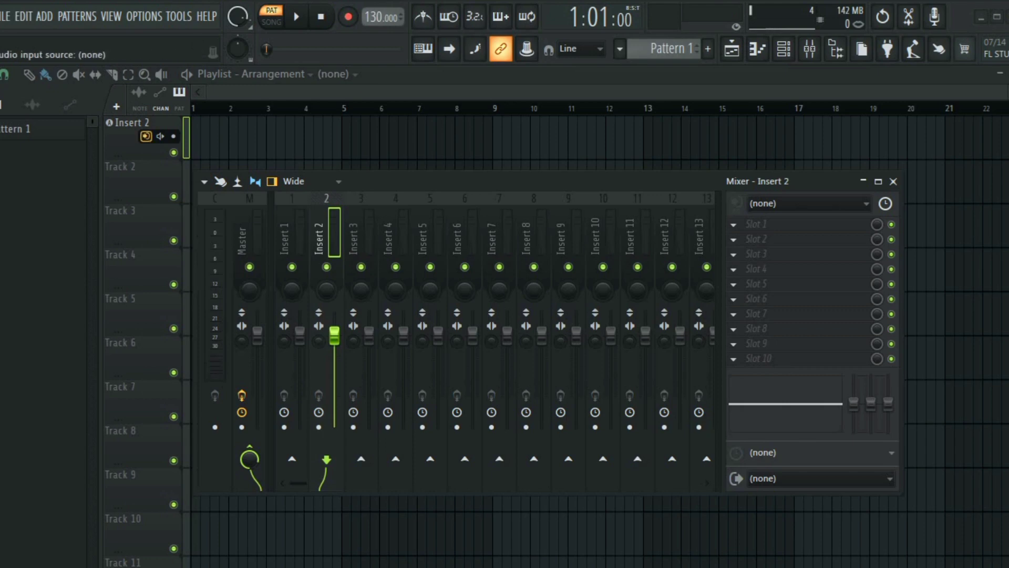
Set Insert 2's input to mono In 1, recording external input only and monitoring it when armed.
{"action": "left_click", "coordinate": [146, 136]}
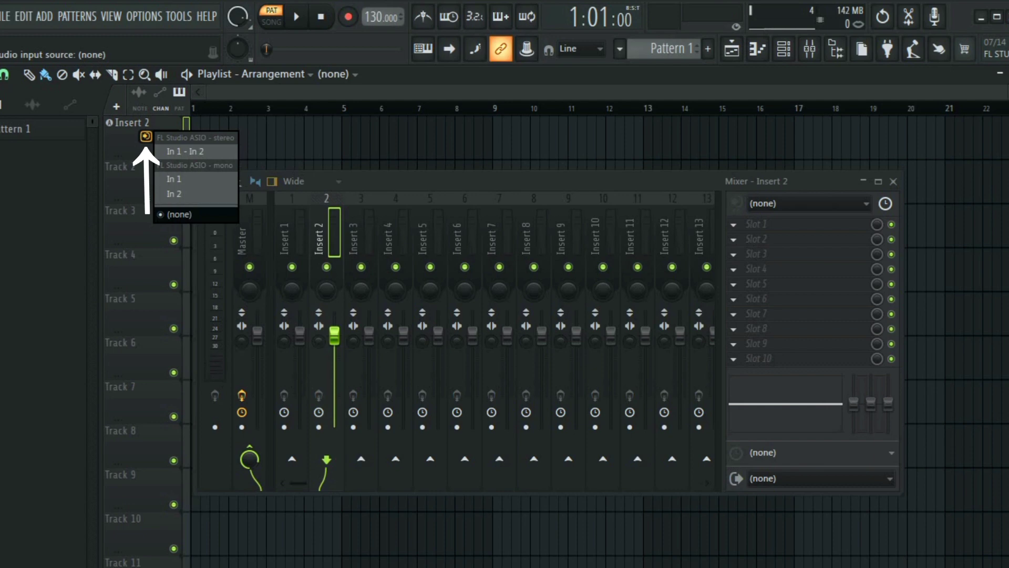
{"action": "left_click", "coordinate": [808, 203]}
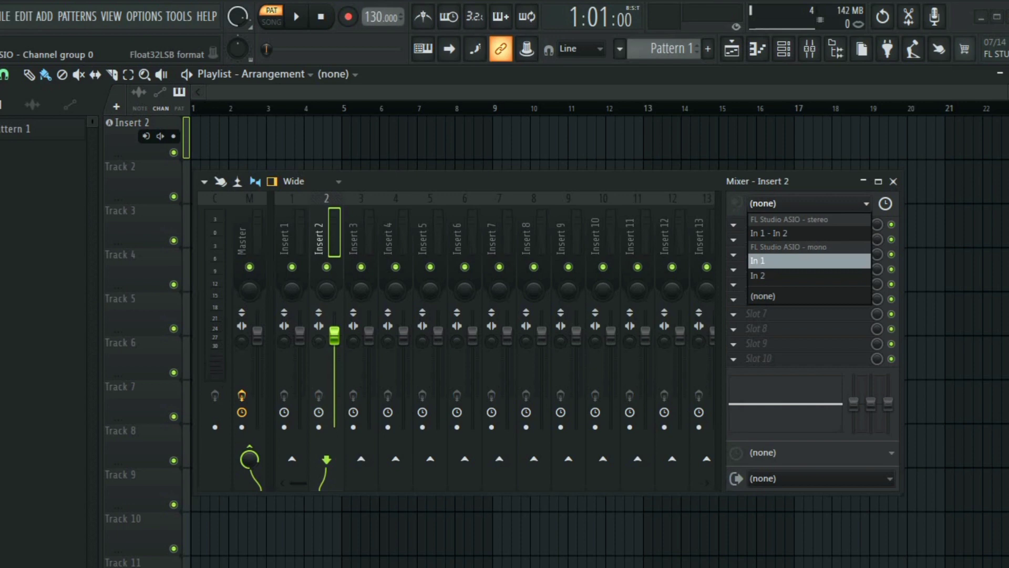
{"action": "left_click", "coordinate": [778, 260]}
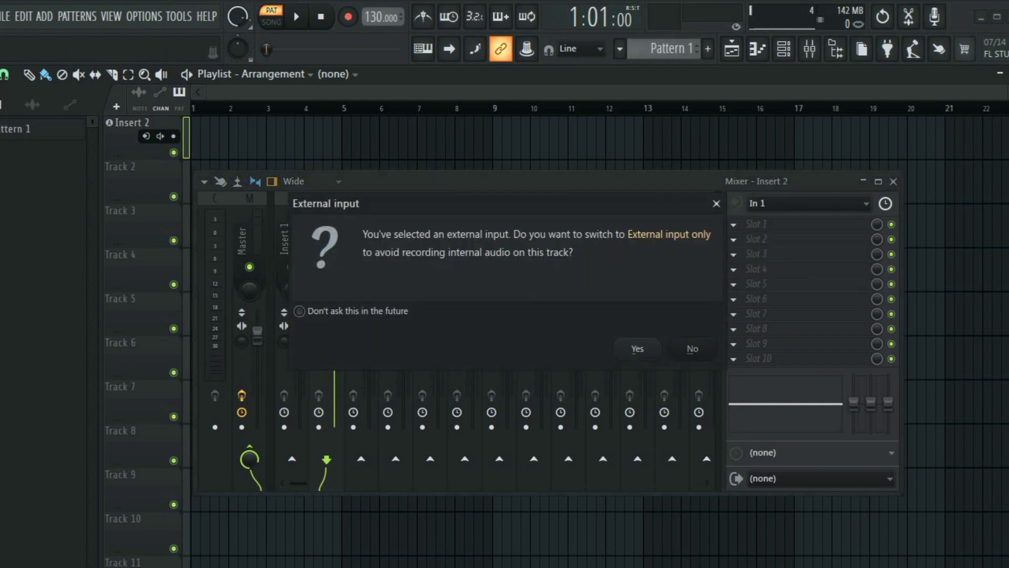
{"action": "left_click", "coordinate": [638, 348]}
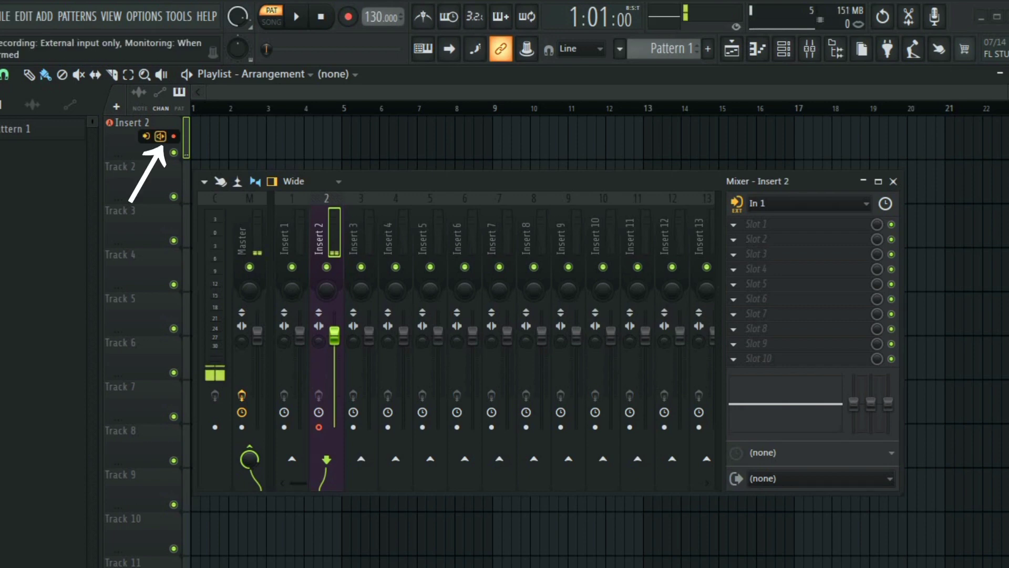
{"action": "left_click", "coordinate": [161, 136]}
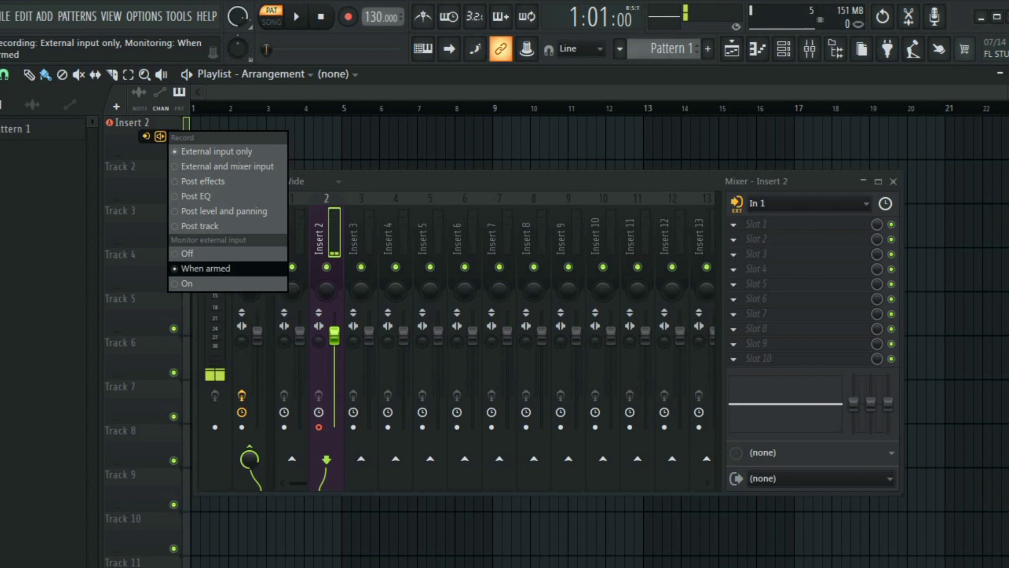
{"action": "left_click", "coordinate": [206, 268]}
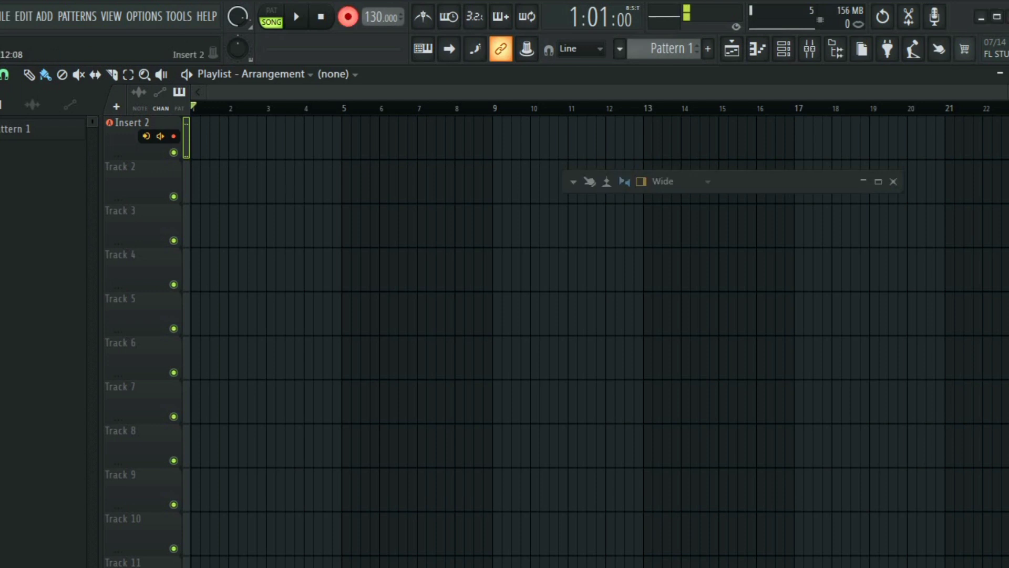
Record an audio take on the armed Insert 2 track from bar 1 to about bar 10.
{"action": "key", "text": "space"}
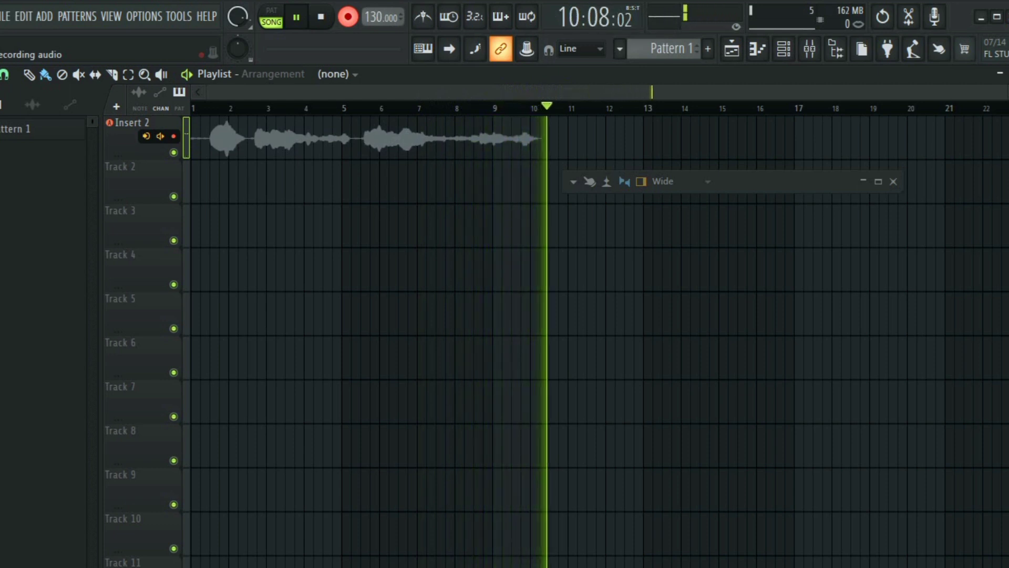
{"action": "key", "text": "space"}
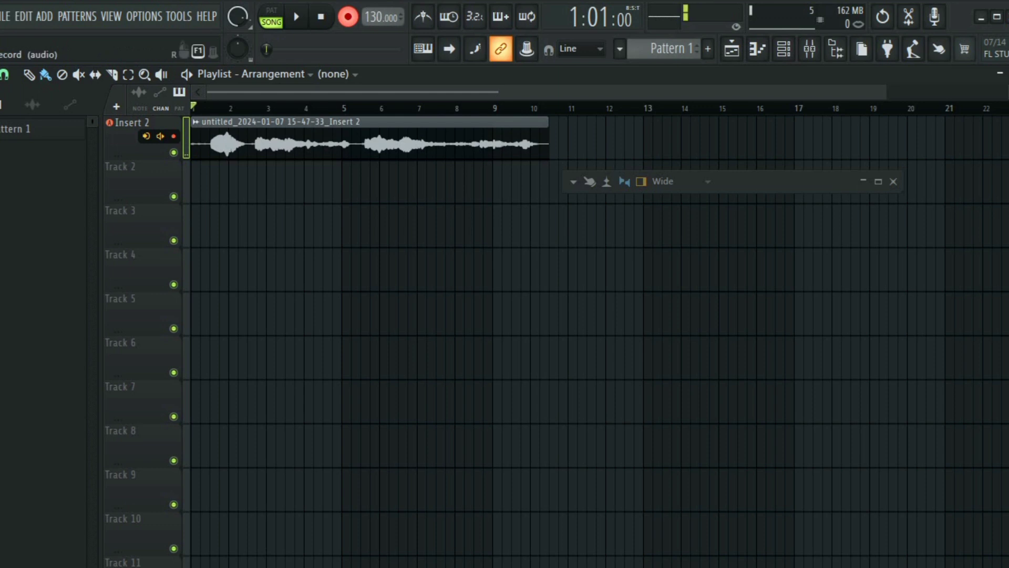
Check the recording filter options and record two more audio takes from bar 1 for Insert 2.
{"action": "right_click", "coordinate": [348, 21]}
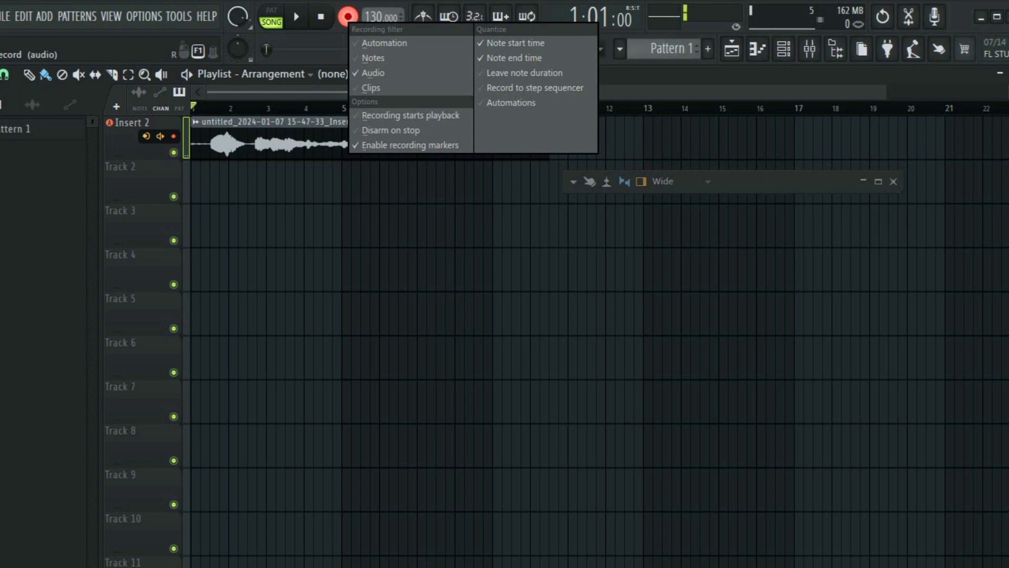
{"action": "key", "text": "space"}
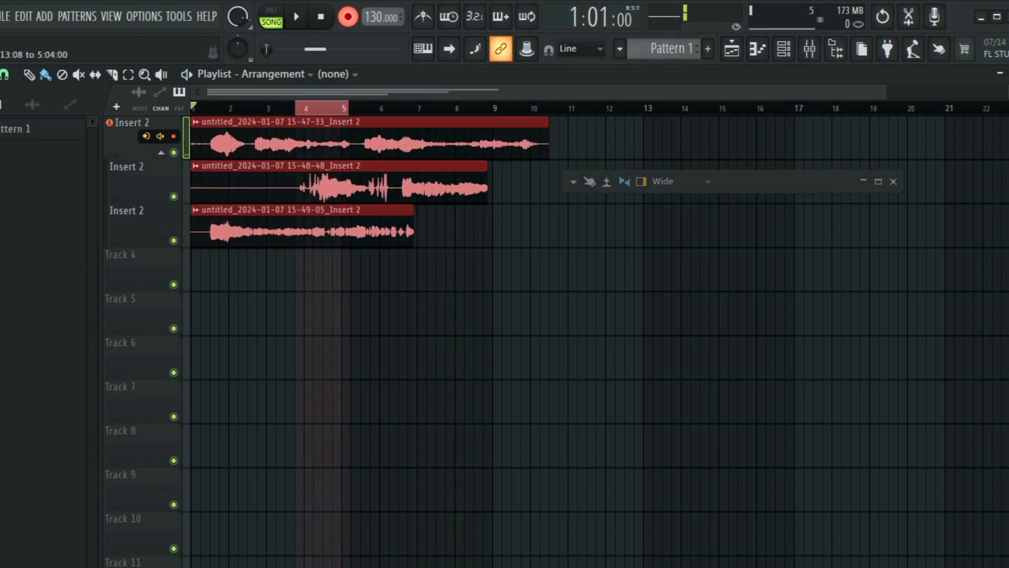
Start loop recording a new take over a selected playlist range from about bar 4 to bar 8.
{"action": "left_click_drag", "start_coordinate": [372, 107], "coordinate": [432, 108]}
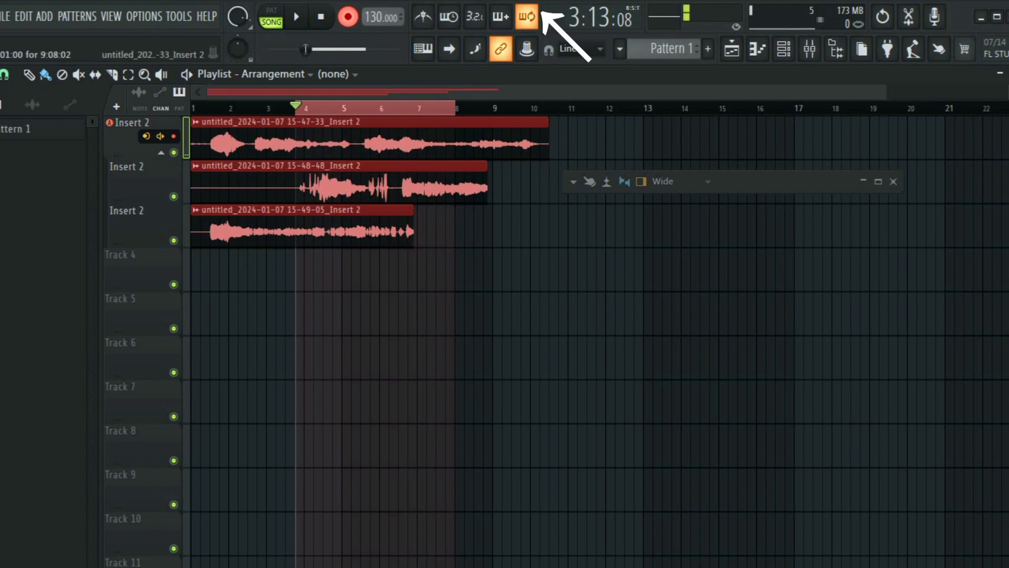
{"action": "key", "text": "space"}
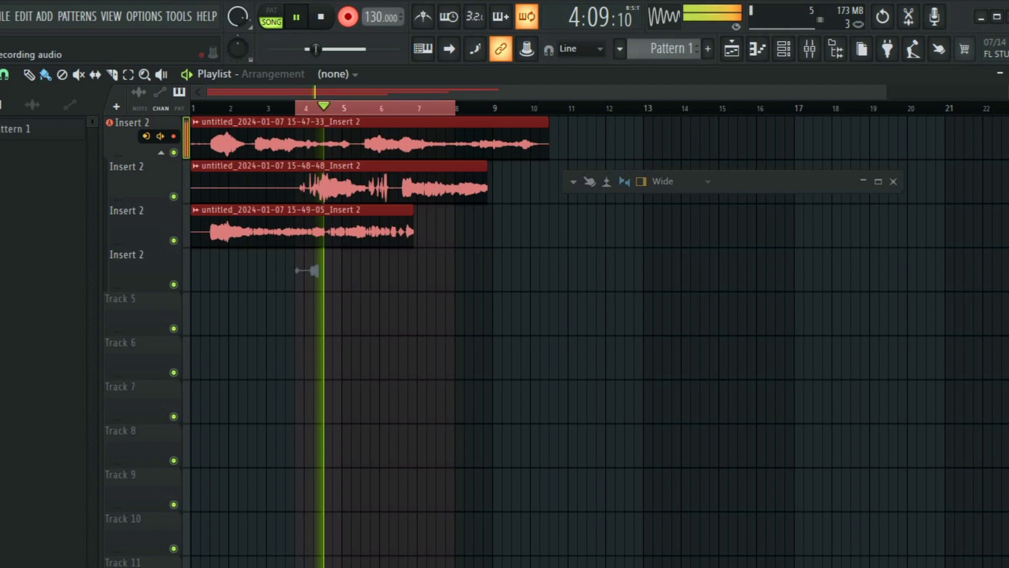